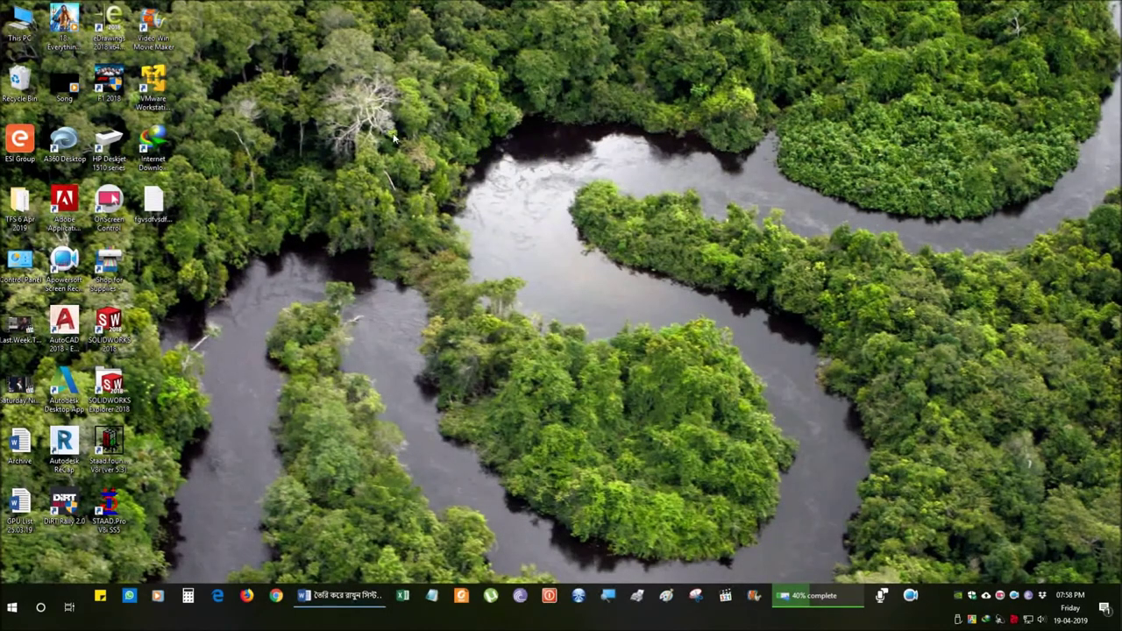
# Open the computer's system information and bring up its System Protection settings
pyautogui.rightClick(18, 26)
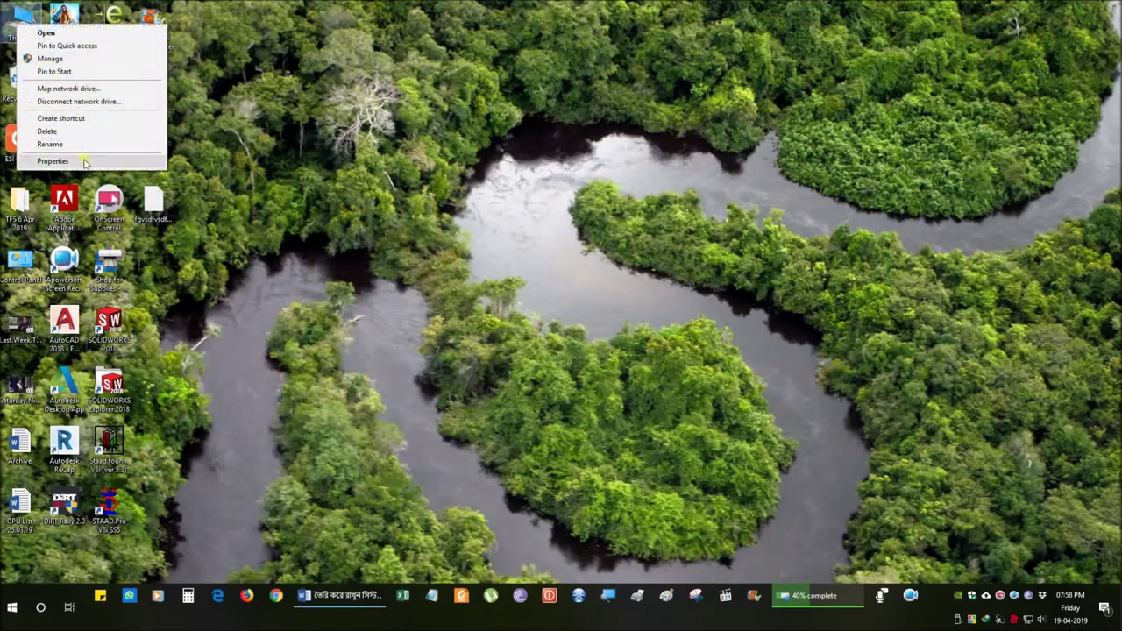
pyautogui.click(48, 164)
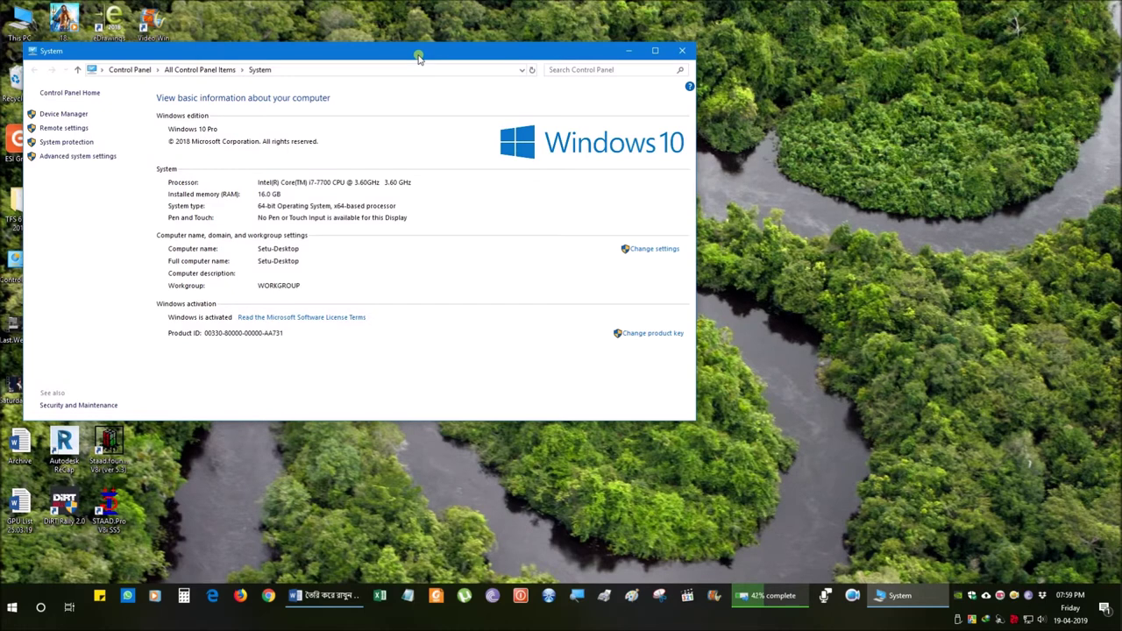
pyautogui.moveTo(418, 54); pyautogui.dragTo(543, 62)
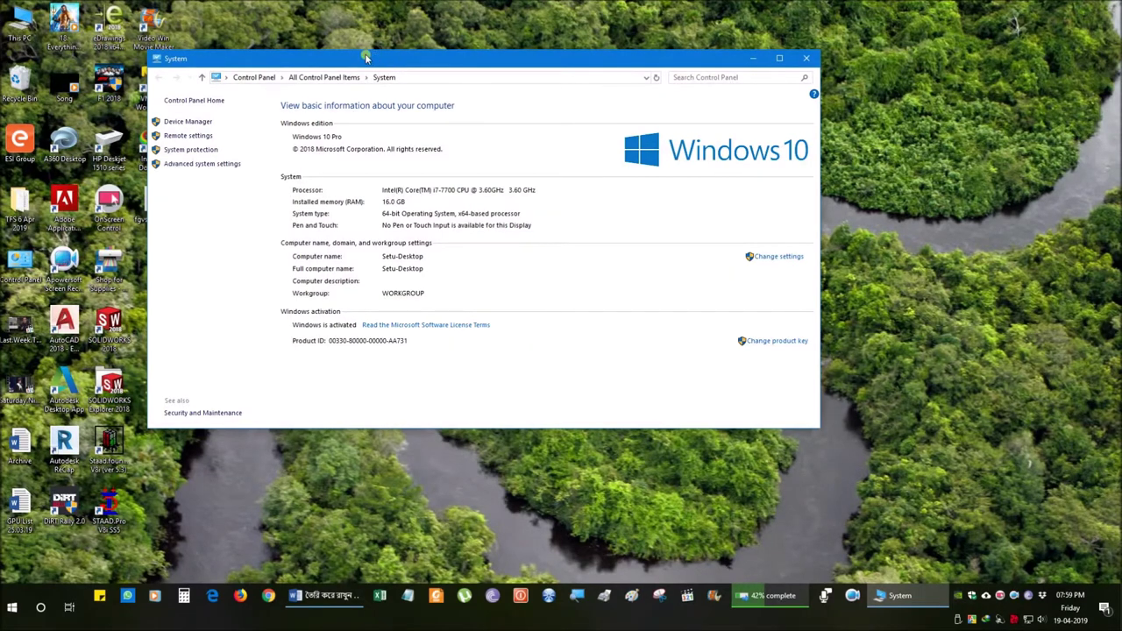
pyautogui.click(204, 154)
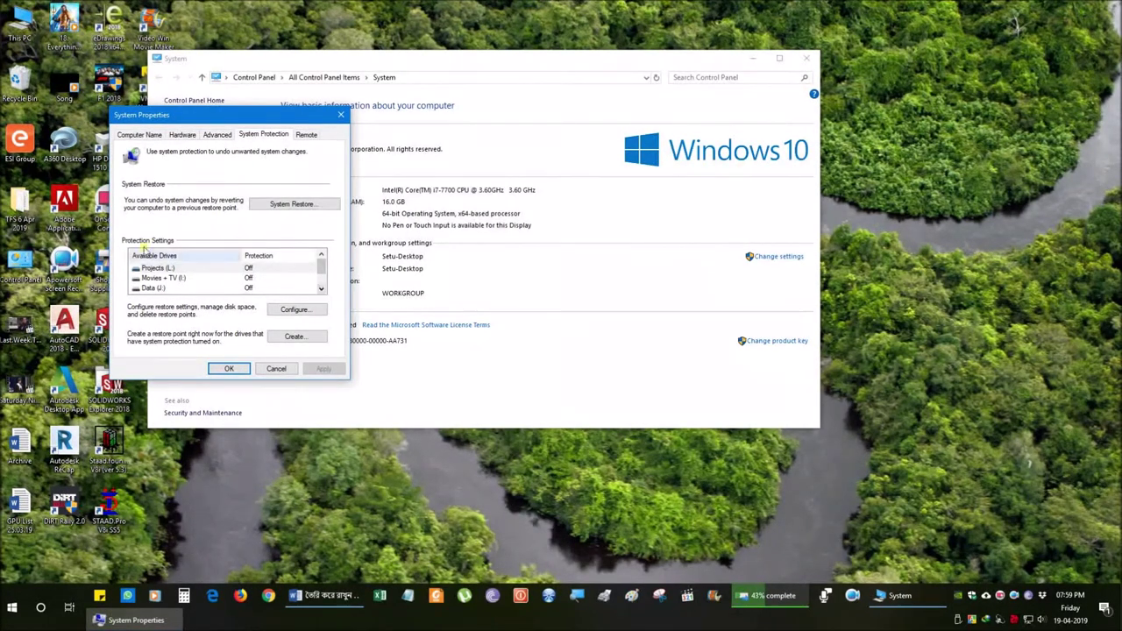
# Examine the restore settings and disk space usage configured for Local Disk (C:), and leave them without making changes
pyautogui.click(321, 292)
pyautogui.click(322, 292)
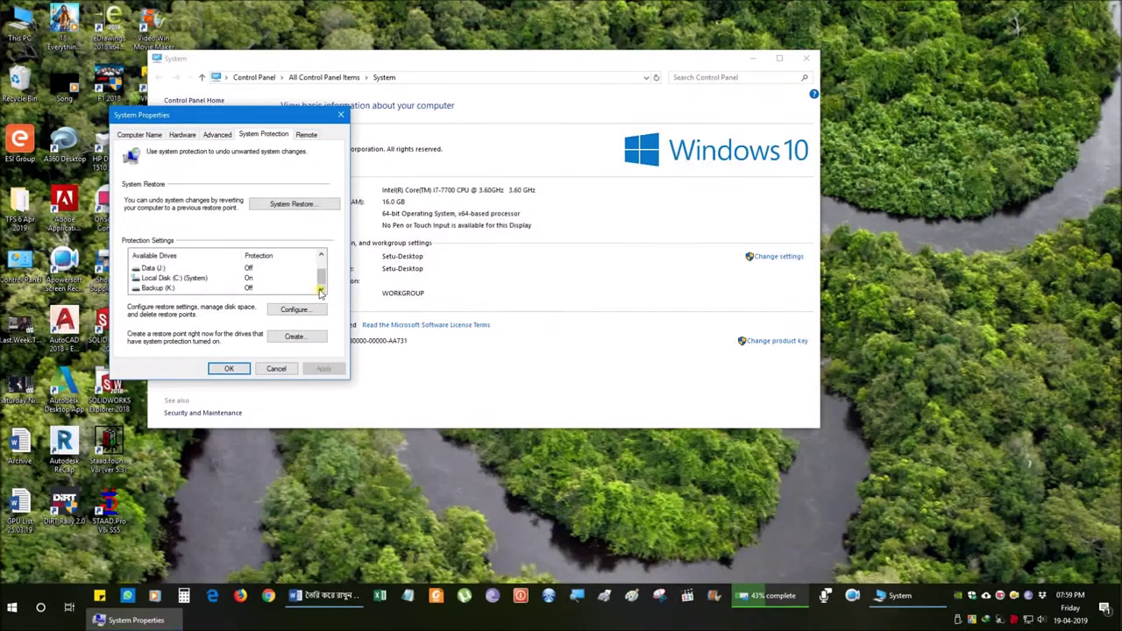
pyautogui.click(173, 279)
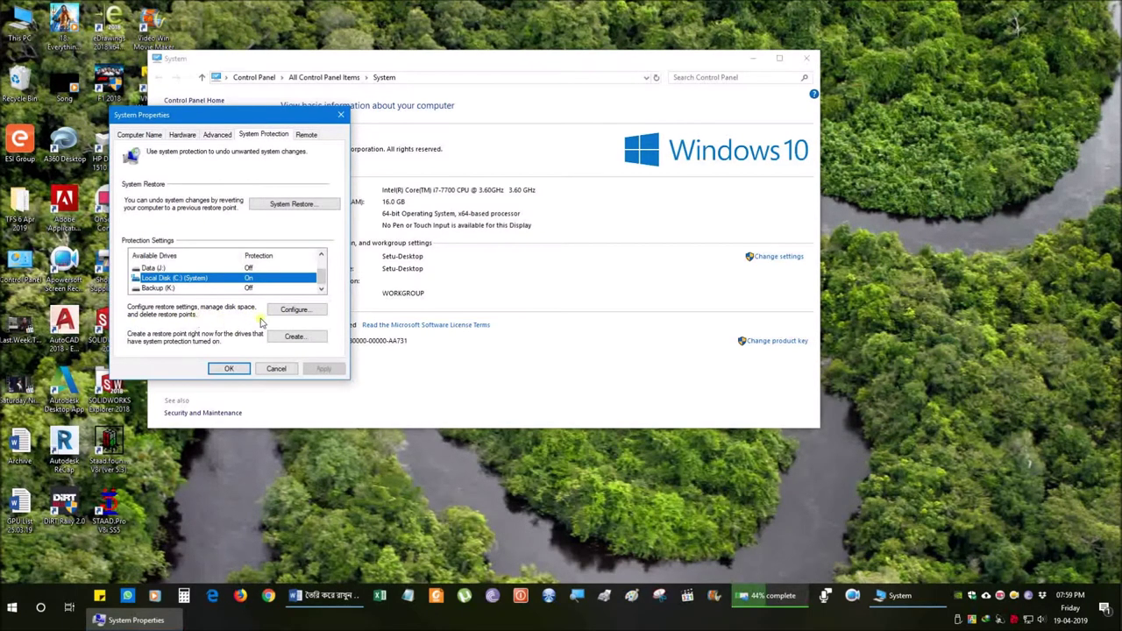
pyautogui.click(311, 312)
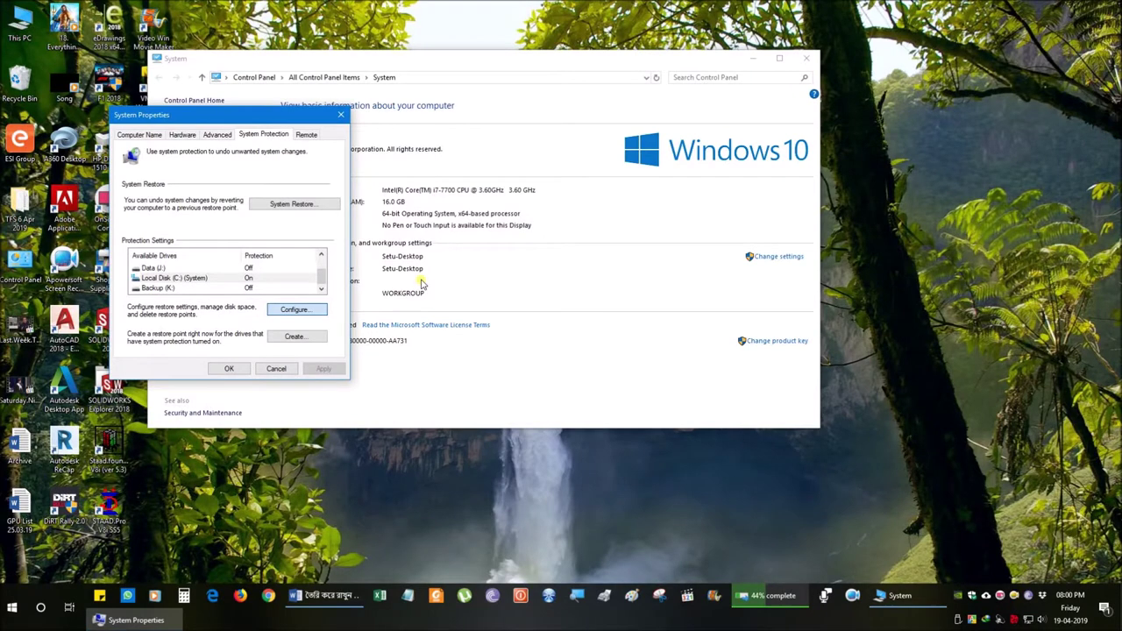
pyautogui.click(303, 312)
pyautogui.click(752, 58)
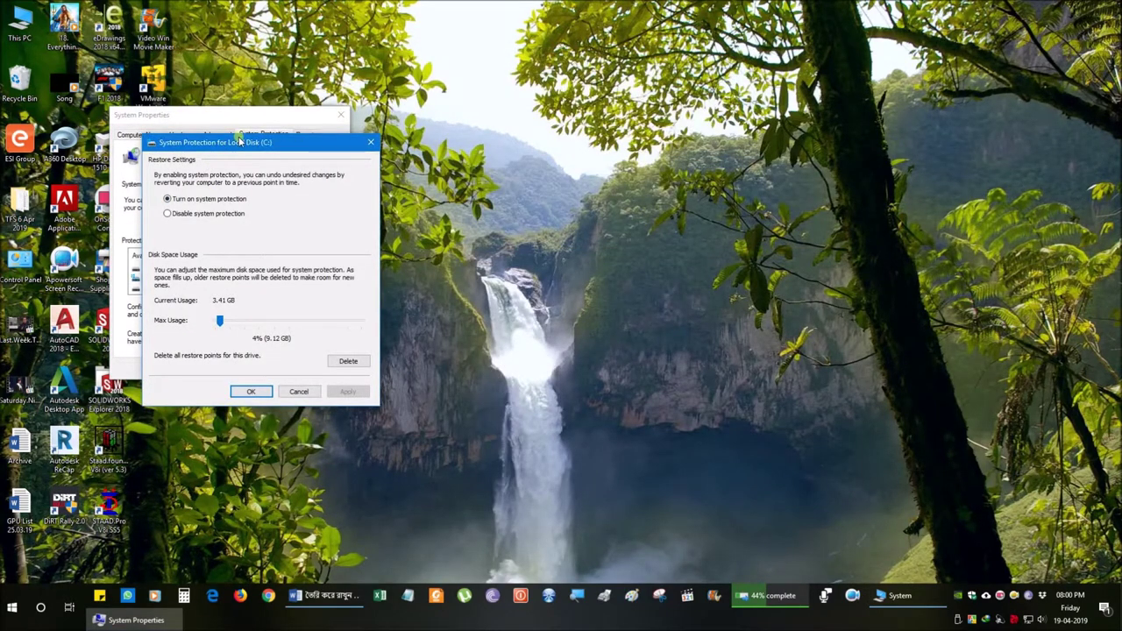
pyautogui.moveTo(239, 140); pyautogui.dragTo(296, 131)
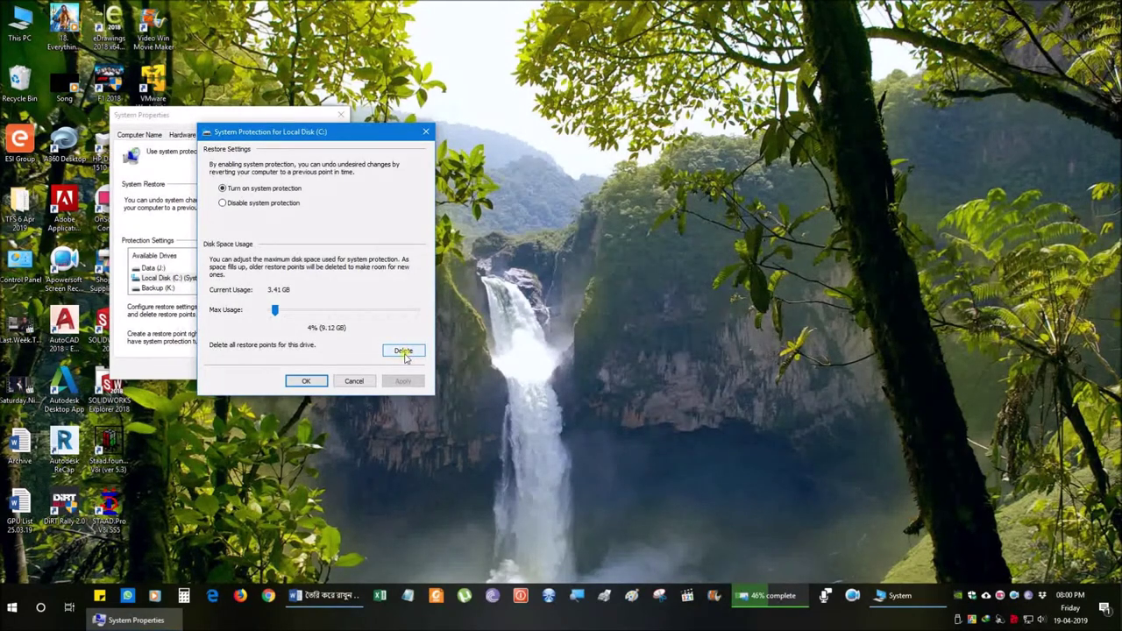
pyautogui.click(355, 382)
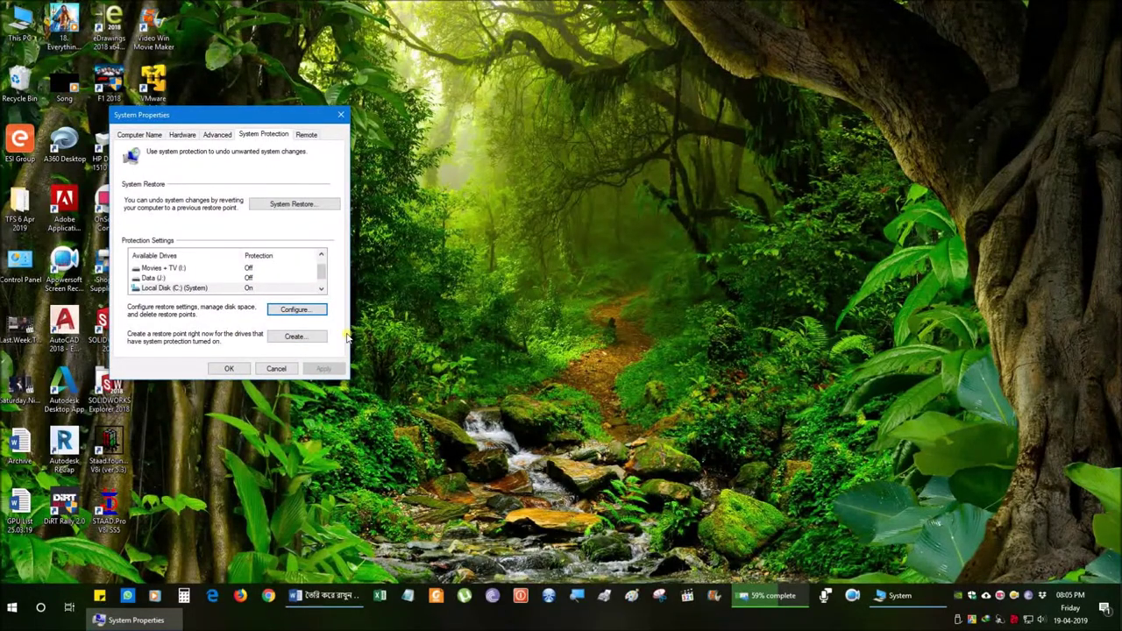
# Create a restore point with the description "19.04.19"
pyautogui.click(302, 339)
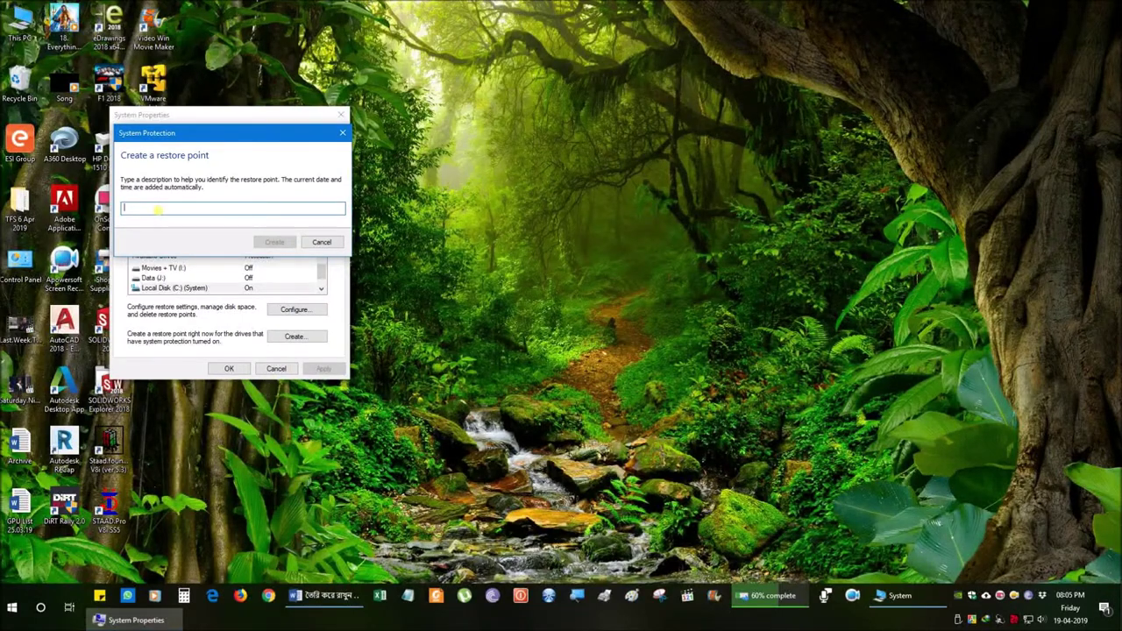
pyautogui.write('19.04.19')
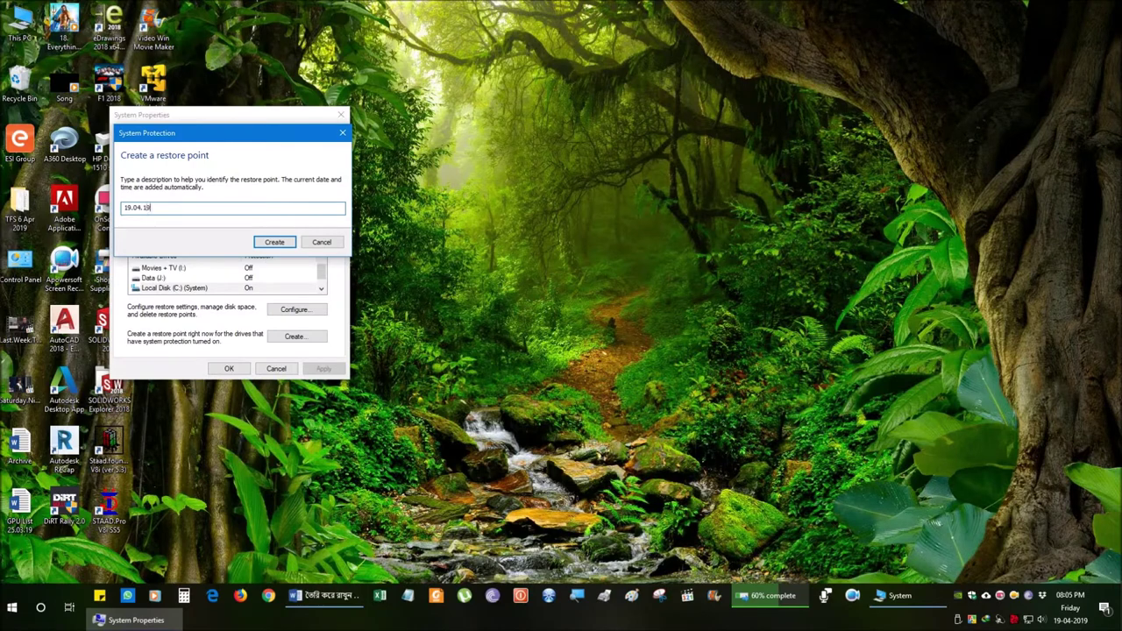
pyautogui.click(277, 243)
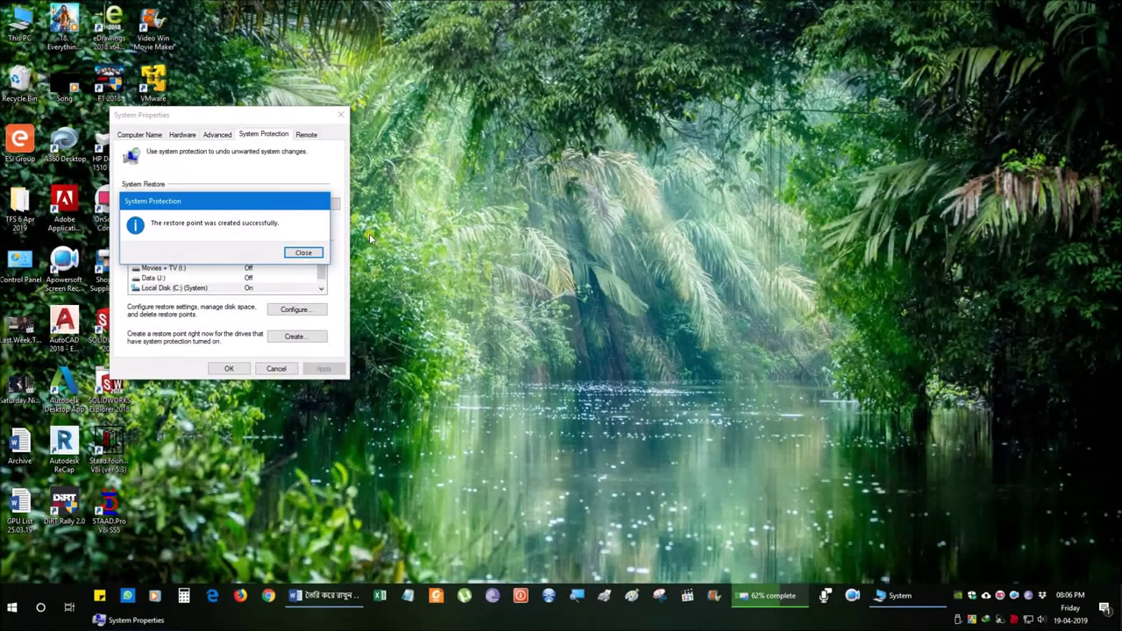
pyautogui.click(303, 253)
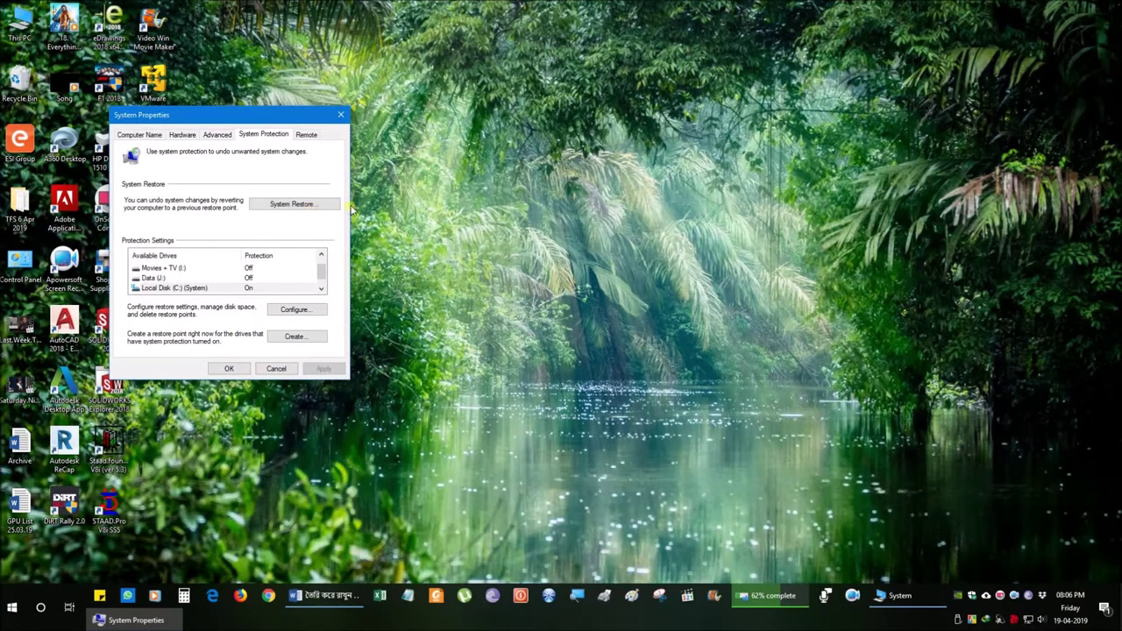
# Start System Restore with the option to choose a different restore point, and examine the available points, including the additional ones
pyautogui.click(291, 204)
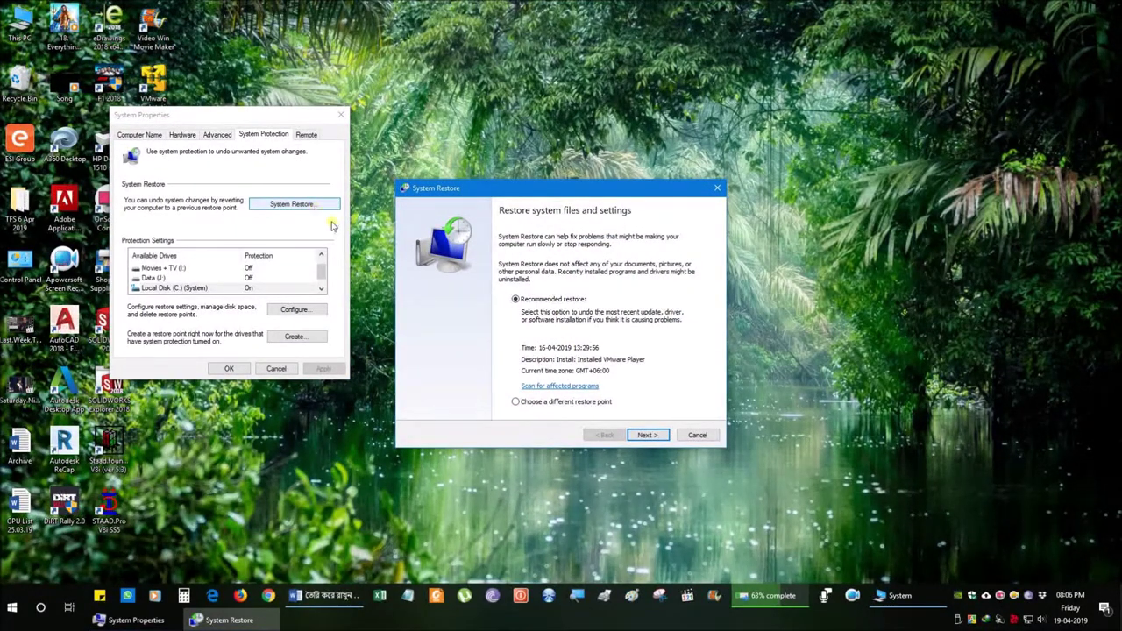
pyautogui.moveTo(509, 190); pyautogui.dragTo(302, 151)
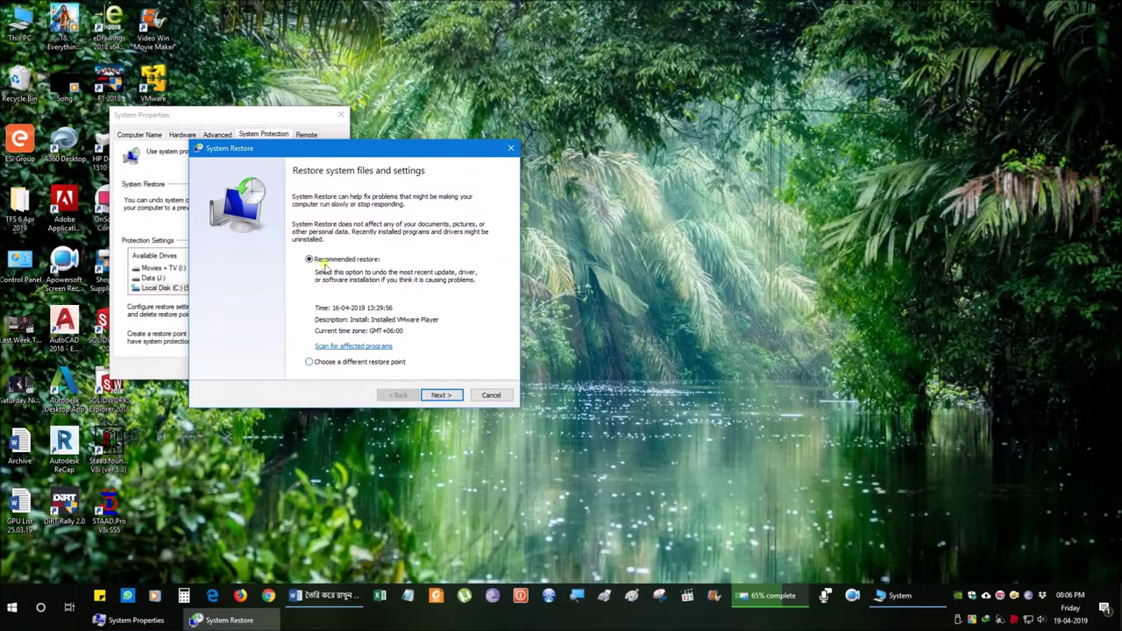
pyautogui.click(351, 366)
pyautogui.click(437, 395)
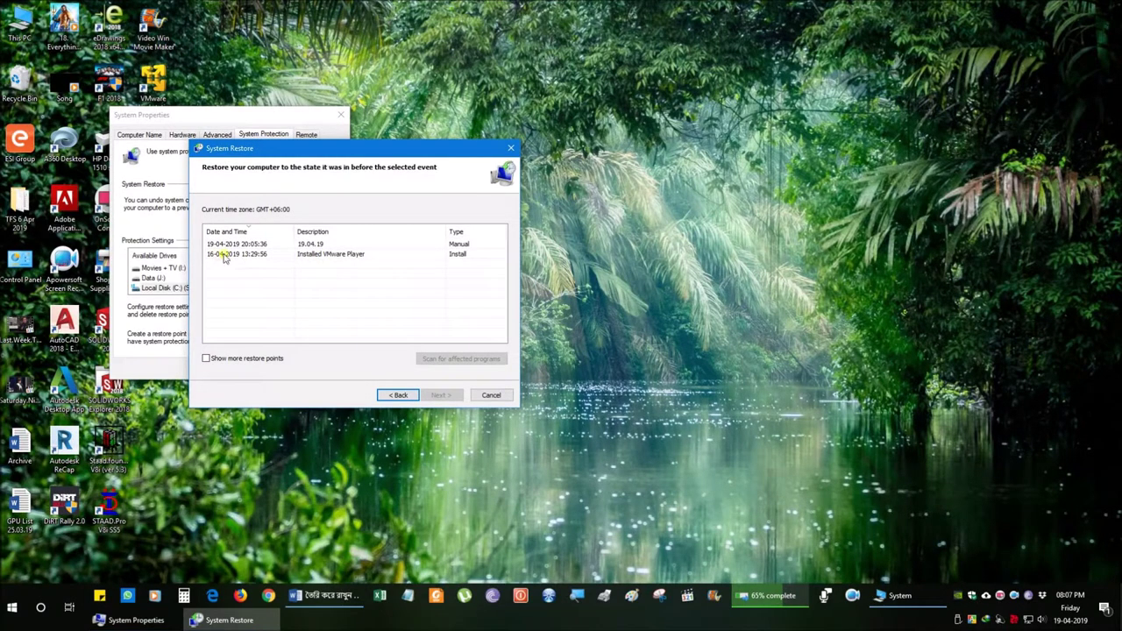
pyautogui.click(311, 247)
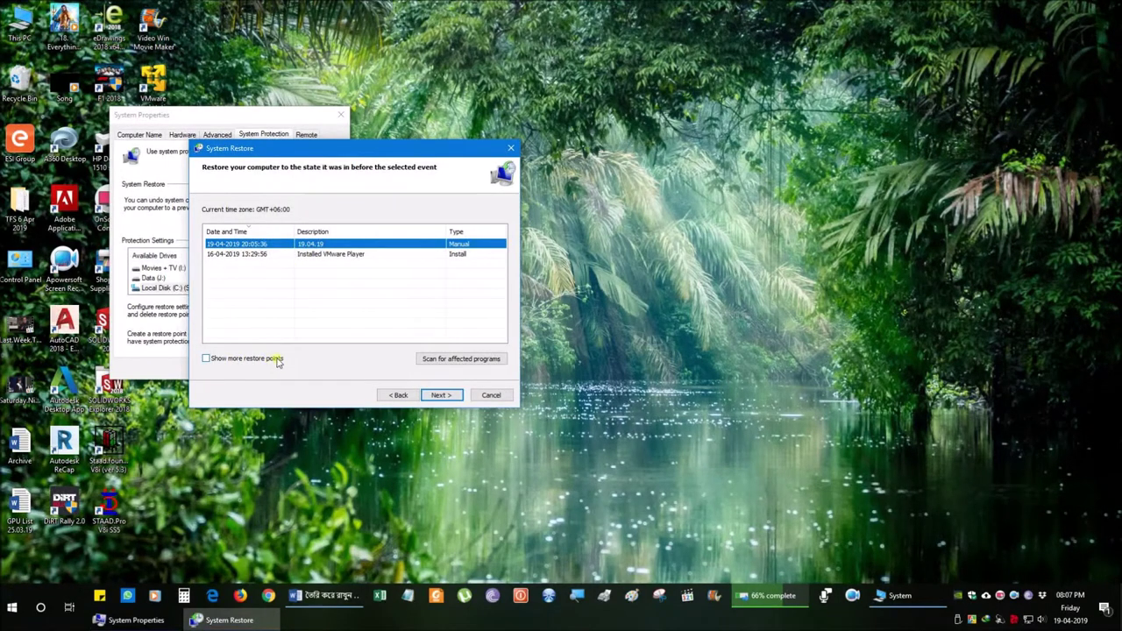
pyautogui.click(206, 360)
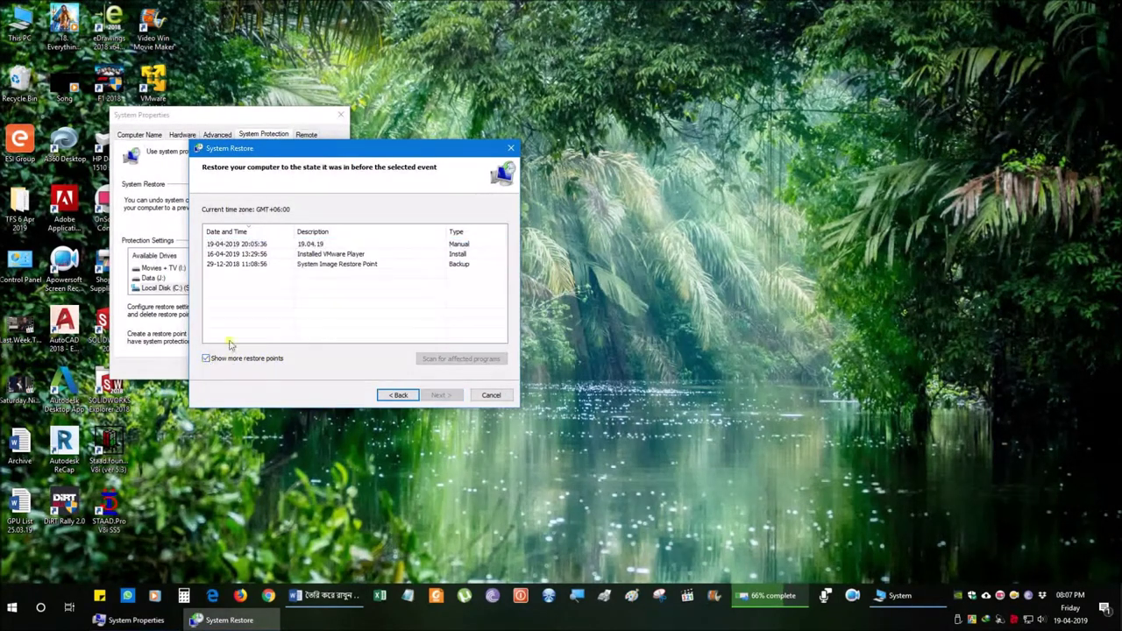
pyautogui.click(237, 265)
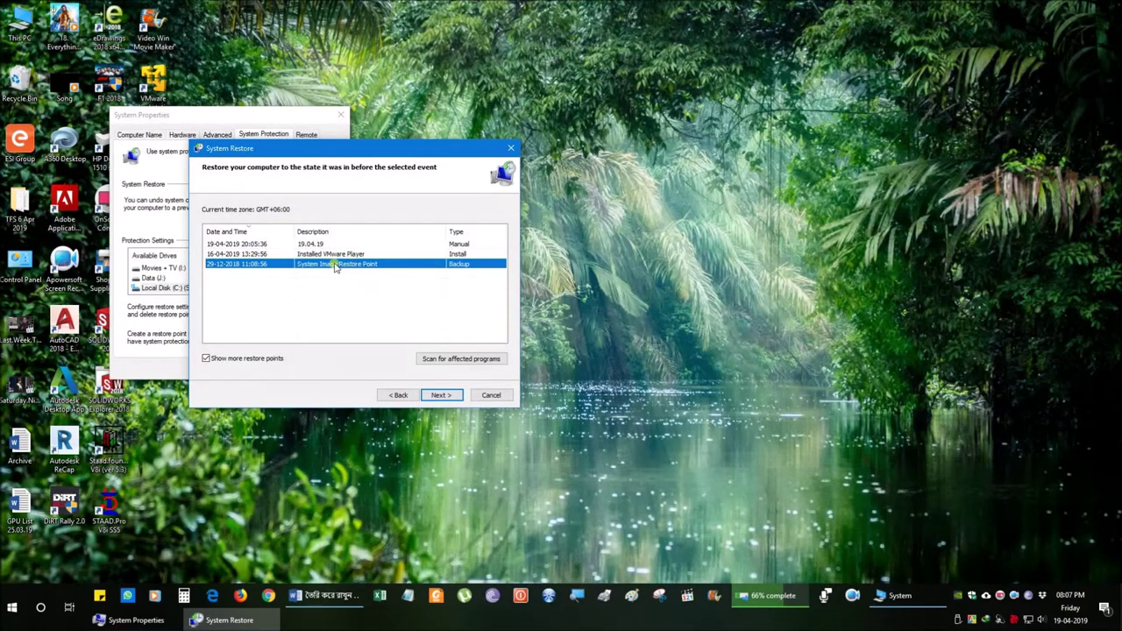
# Scan the "Installed VMware Player" restore point for affected programs and examine the programs and drivers that will be deleted
pyautogui.click(226, 254)
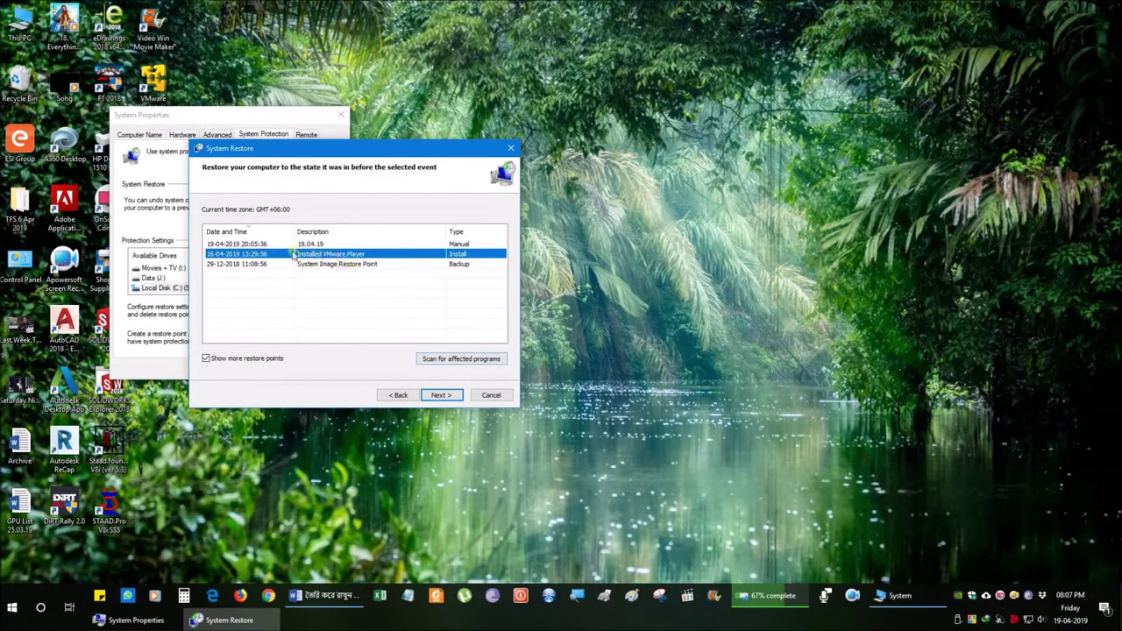
pyautogui.click(472, 361)
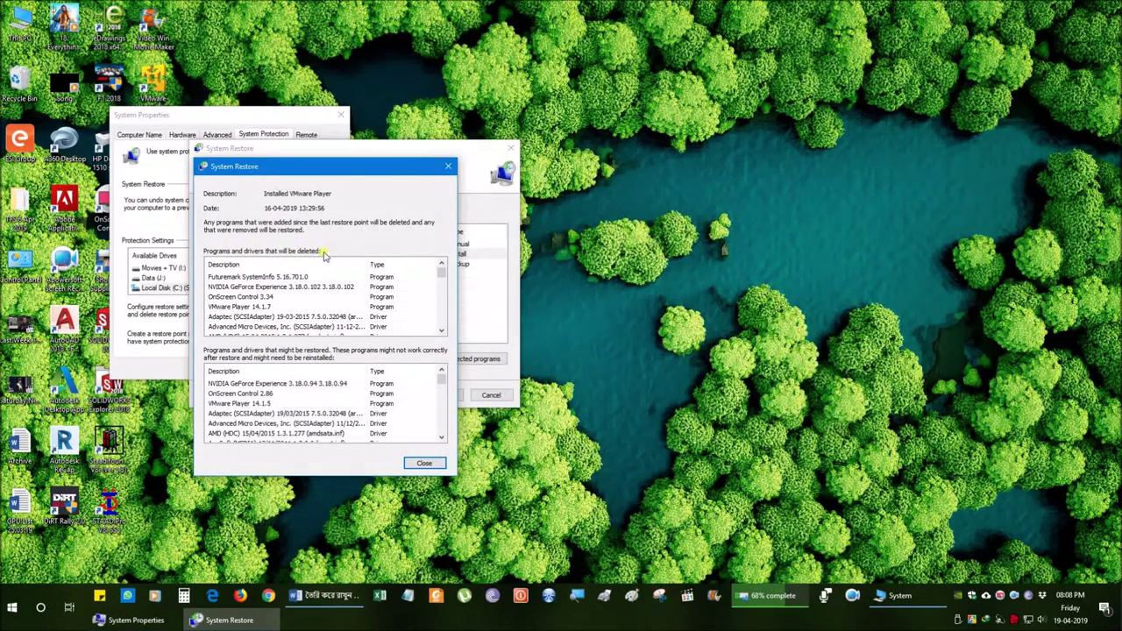
pyautogui.click(286, 277)
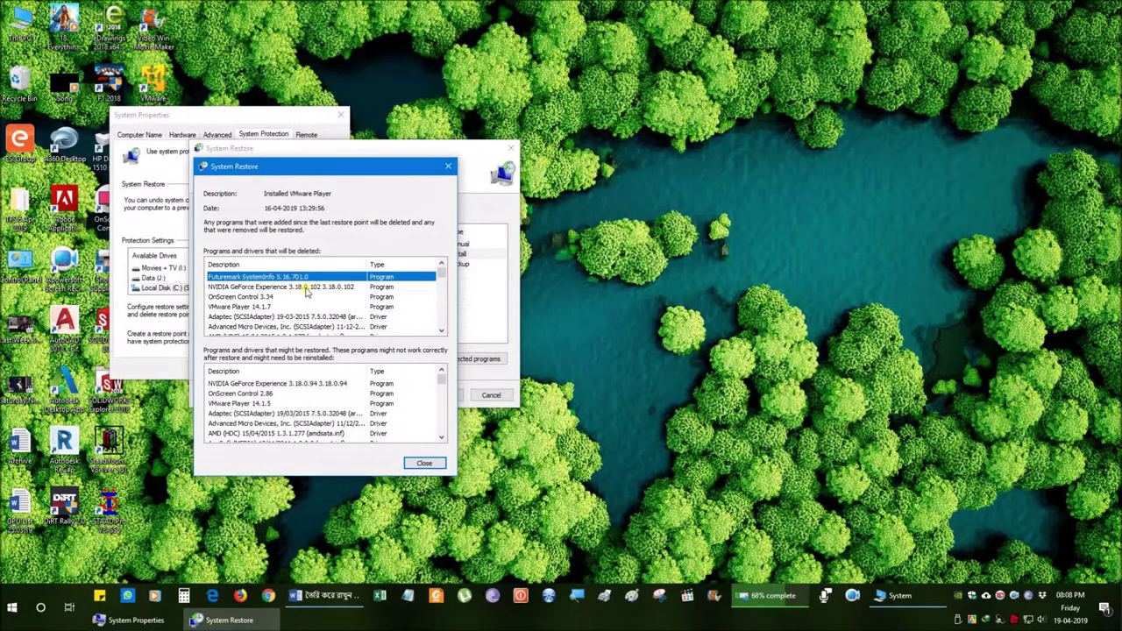
pyautogui.click(302, 287)
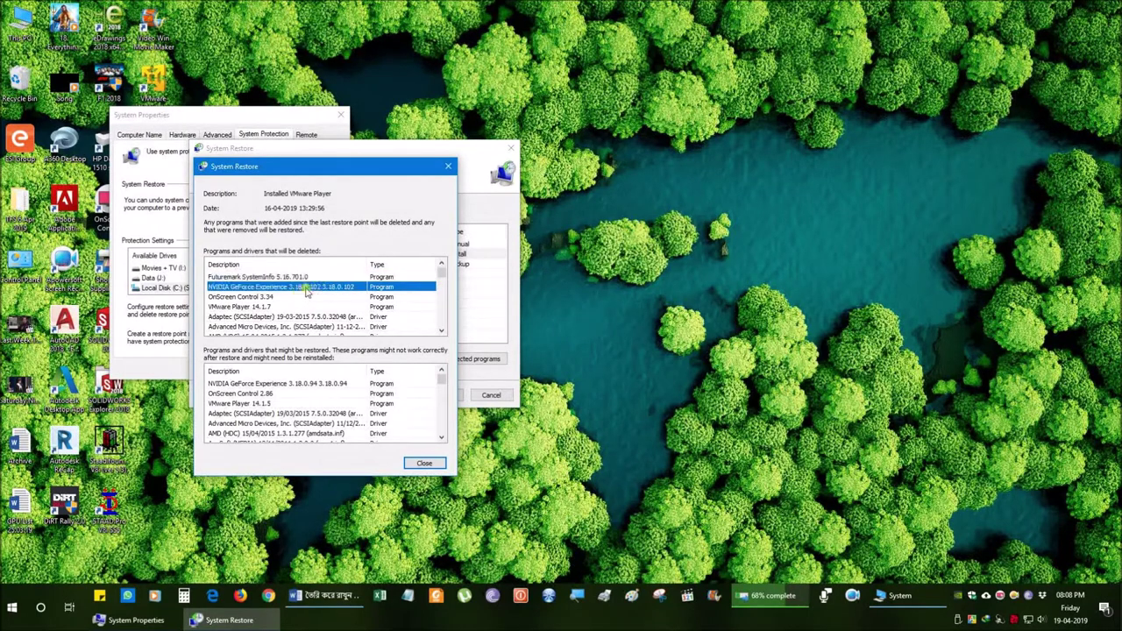
pyautogui.click(441, 332)
pyautogui.click(441, 332)
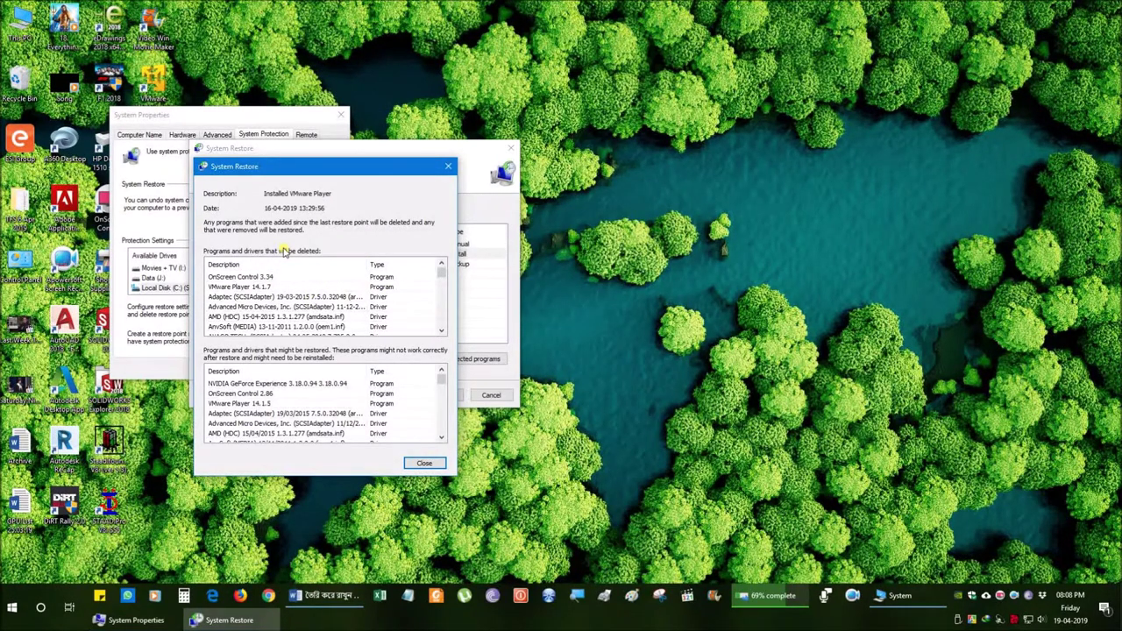
pyautogui.click(441, 333)
pyautogui.click(442, 333)
pyautogui.click(442, 333)
pyautogui.click(442, 333)
pyautogui.click(442, 333)
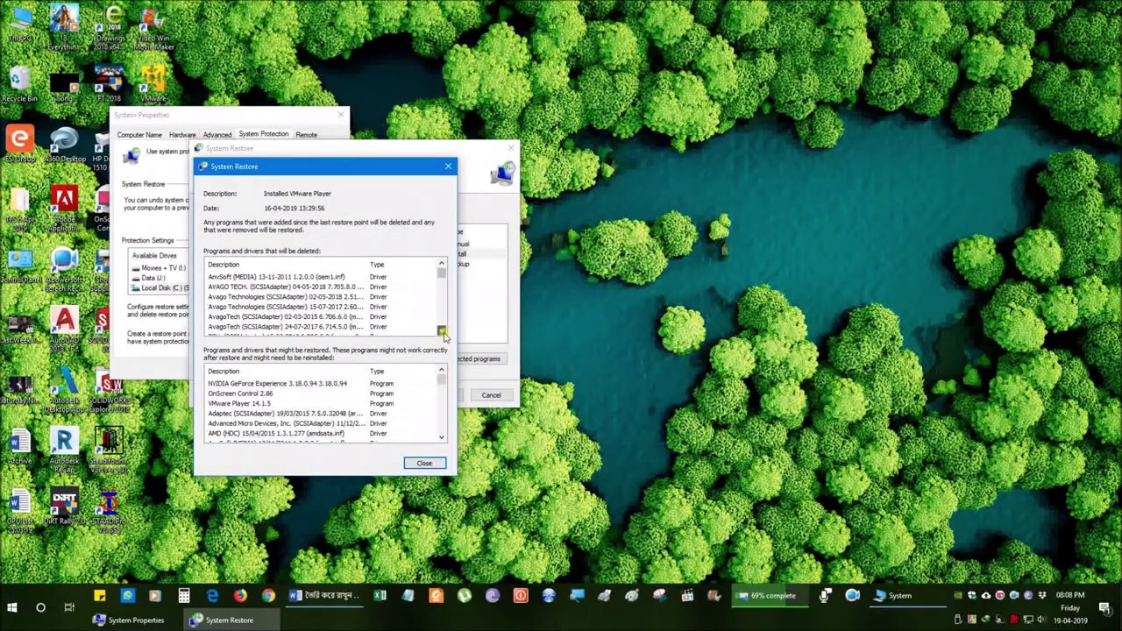
pyautogui.moveTo(442, 276); pyautogui.dragTo(445, 324)
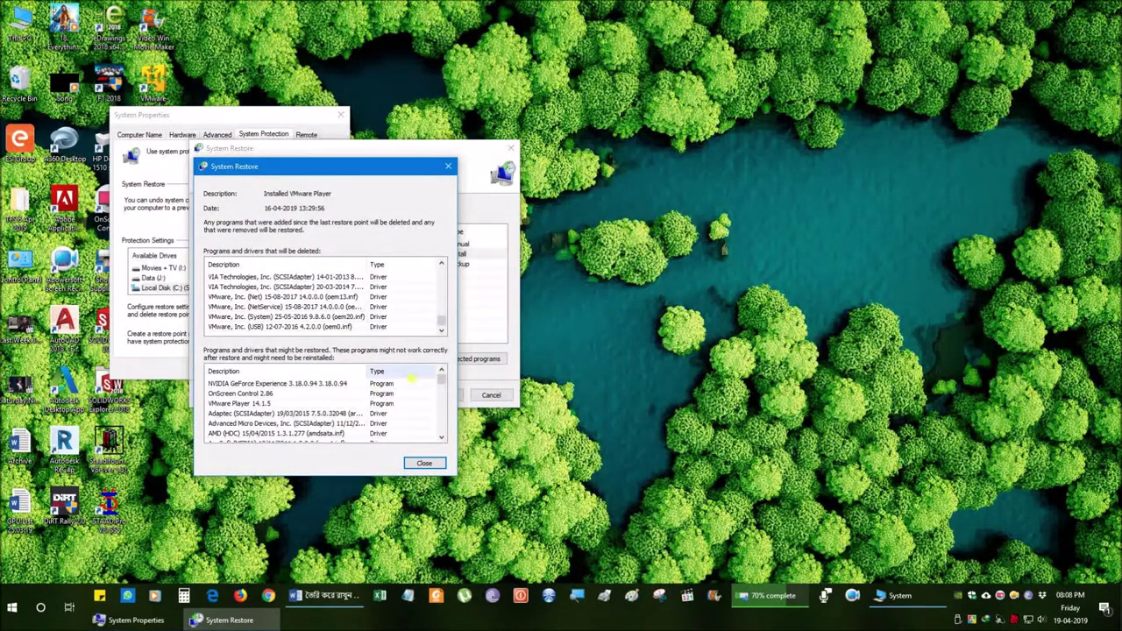
# Examine the programs and drivers that might be restored, and close the scan results
pyautogui.click(442, 440)
pyautogui.click(442, 439)
pyautogui.click(442, 440)
pyautogui.click(441, 438)
pyautogui.click(441, 437)
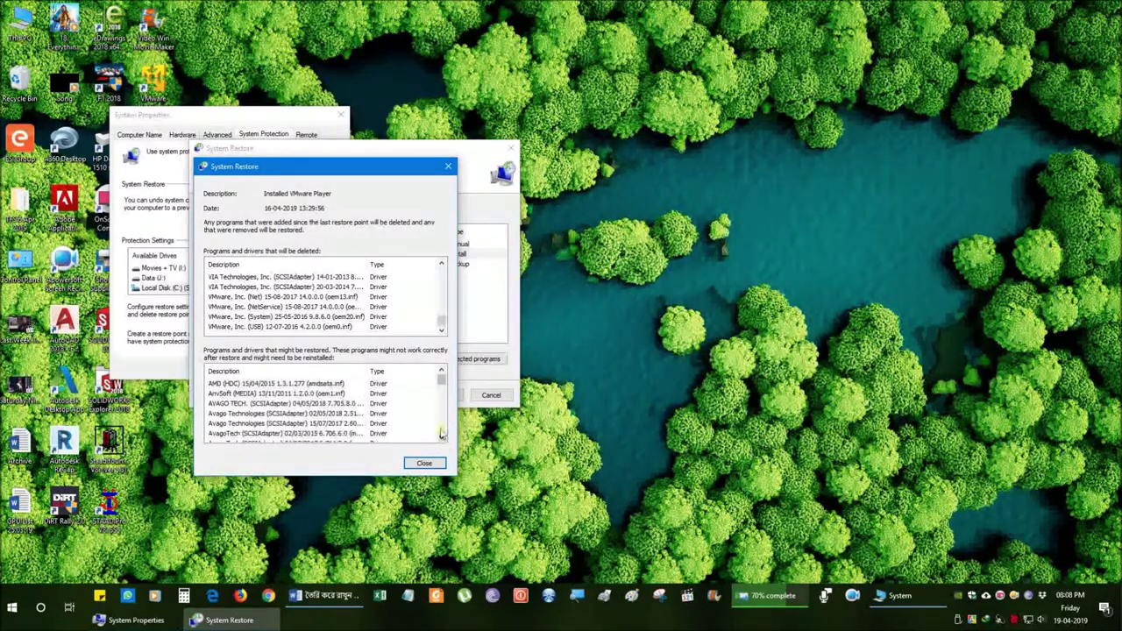
pyautogui.moveTo(442, 380); pyautogui.dragTo(444, 427)
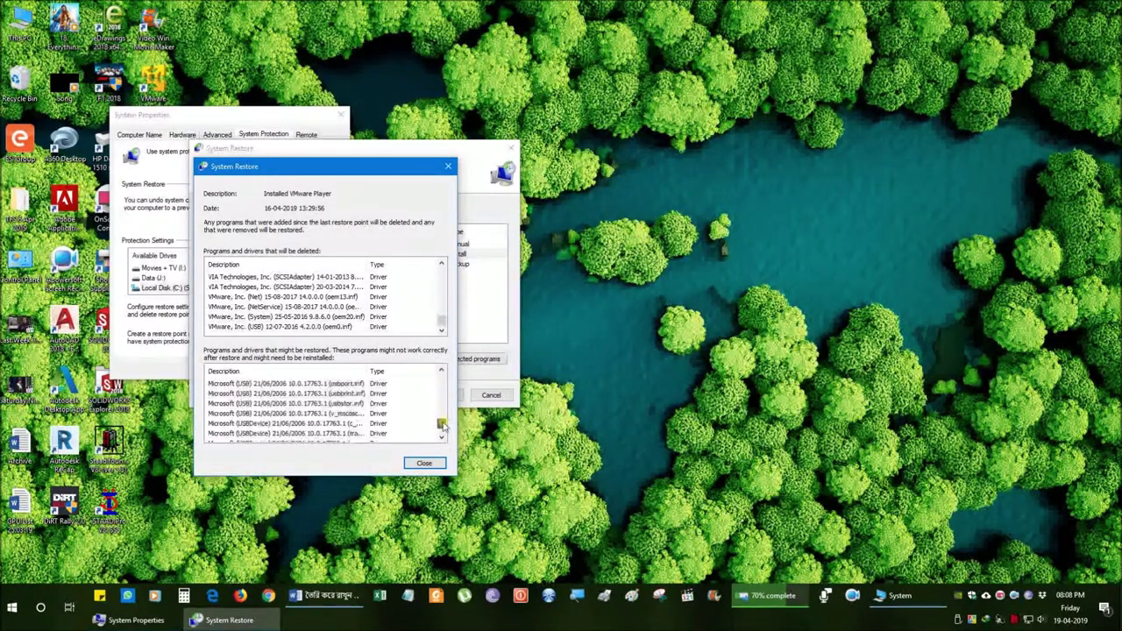
pyautogui.click(434, 462)
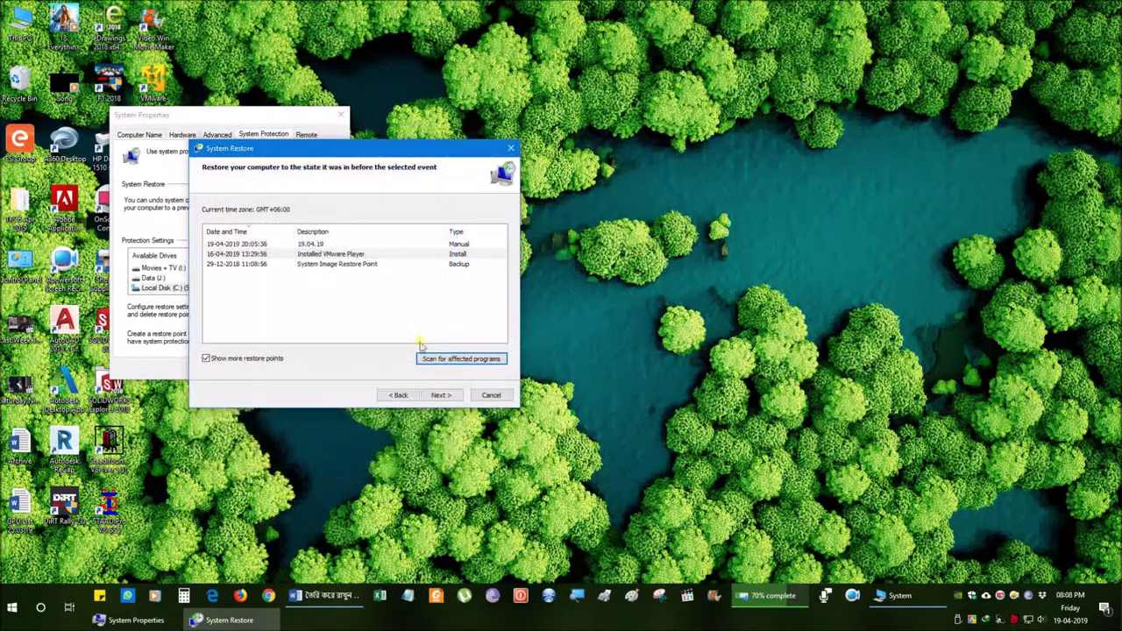
# Review the confirmation page for the recommended restore, and close System Restore without running it
pyautogui.click(399, 395)
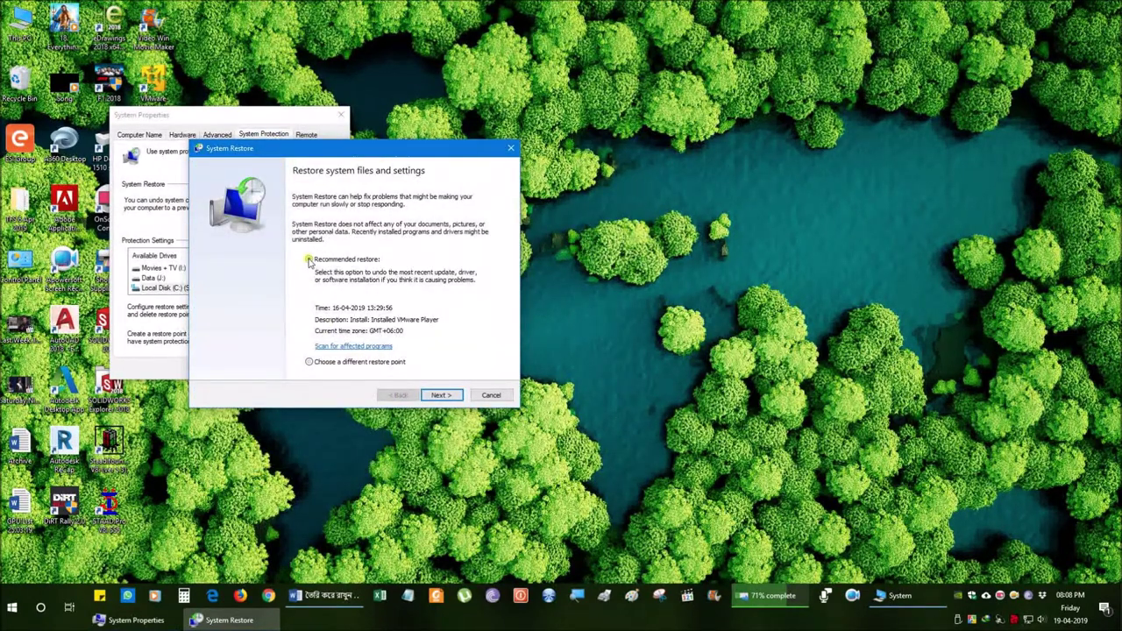
pyautogui.click(308, 362)
pyautogui.click(308, 259)
pyautogui.click(441, 395)
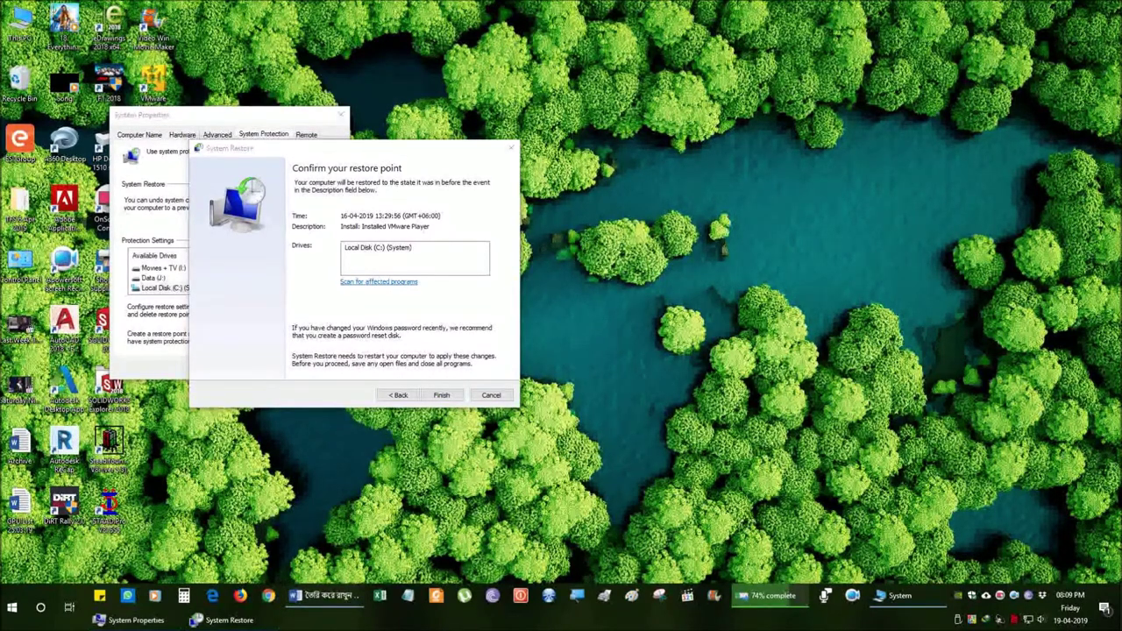
pyautogui.click(512, 150)
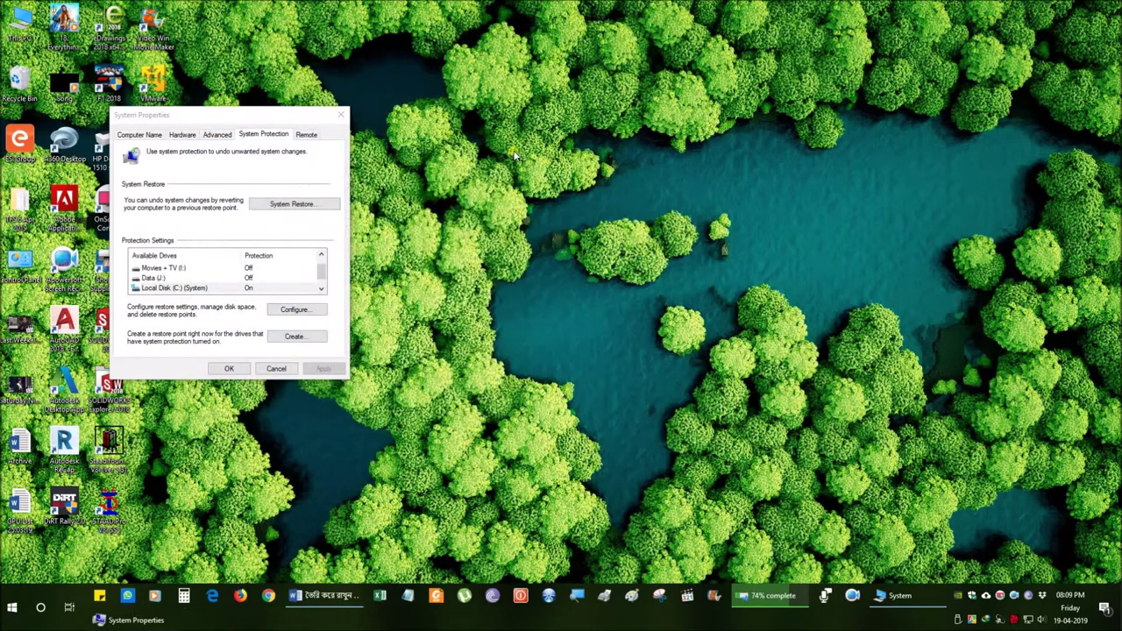